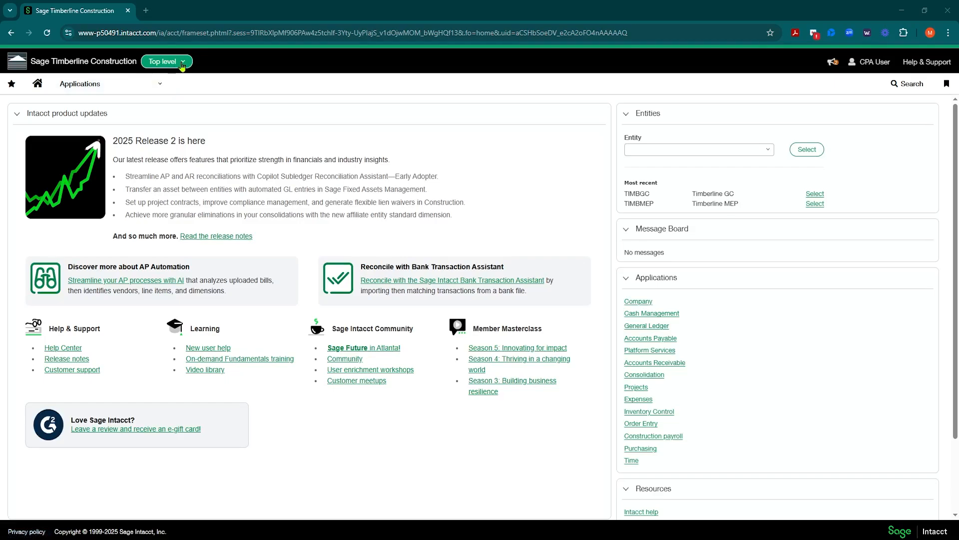
Step: Go to Cash Management > Setup > Accounts > Credit card to list the 7 existing card accounts
{"action": "left_click", "coordinate": [157, 89]}
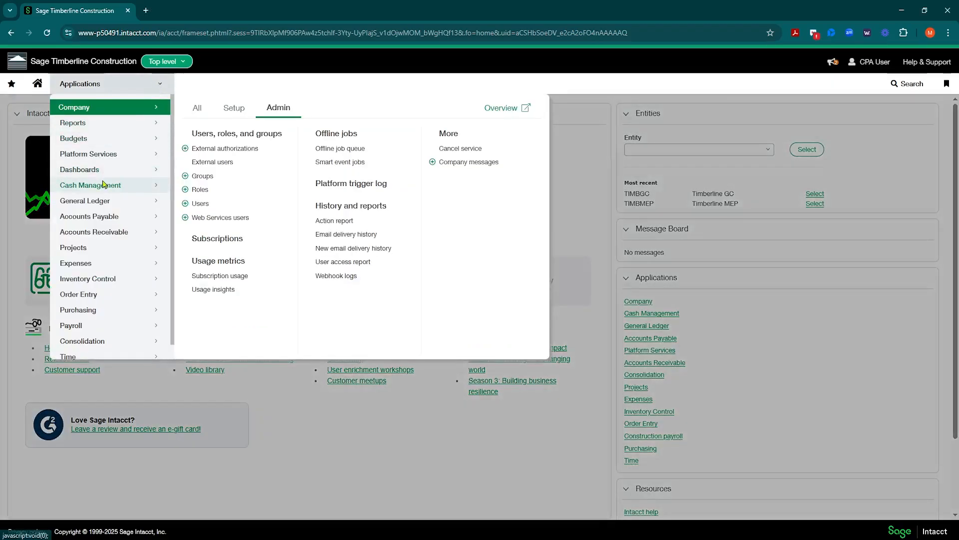
{"action": "mouse_move", "coordinate": [103, 188]}
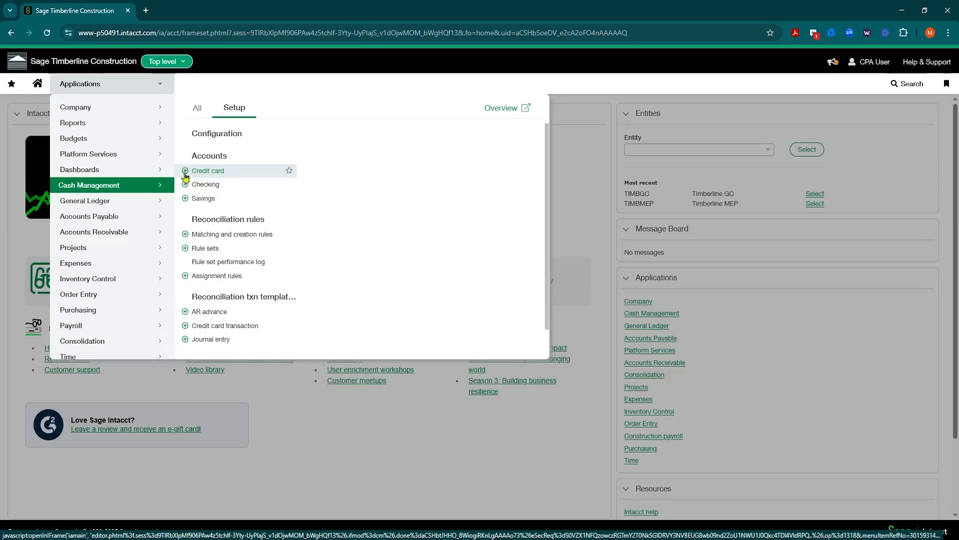
{"action": "left_click", "coordinate": [213, 171]}
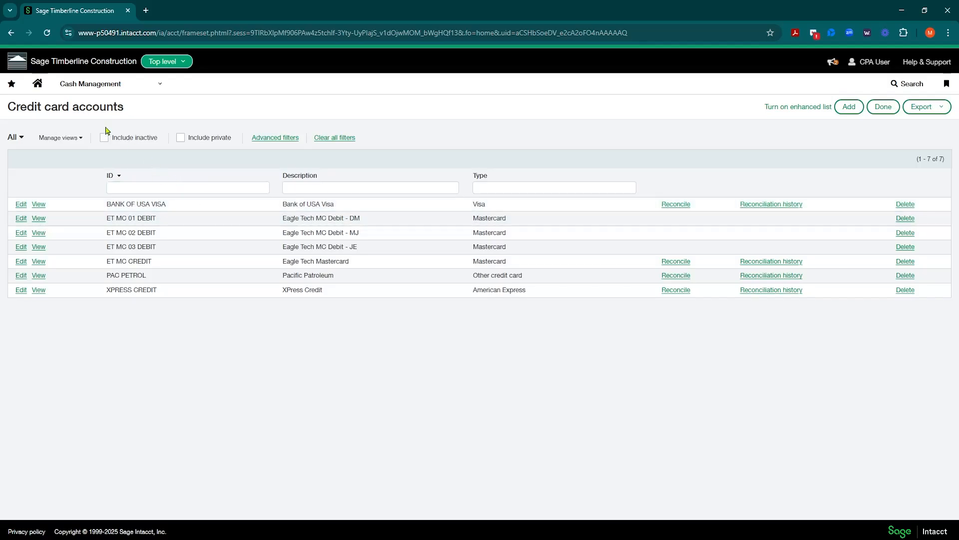
{"action": "left_click", "coordinate": [850, 107]}
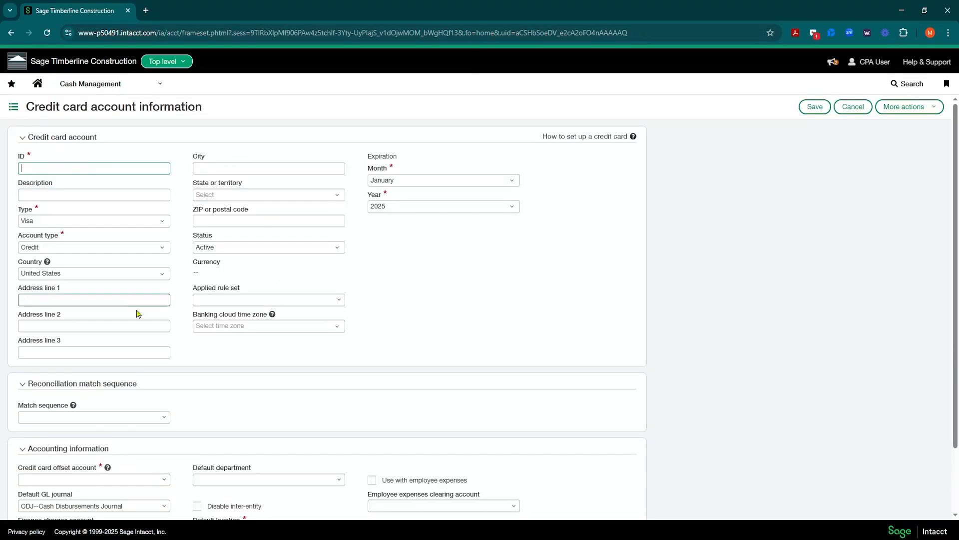
{"action": "left_click", "coordinate": [851, 110]}
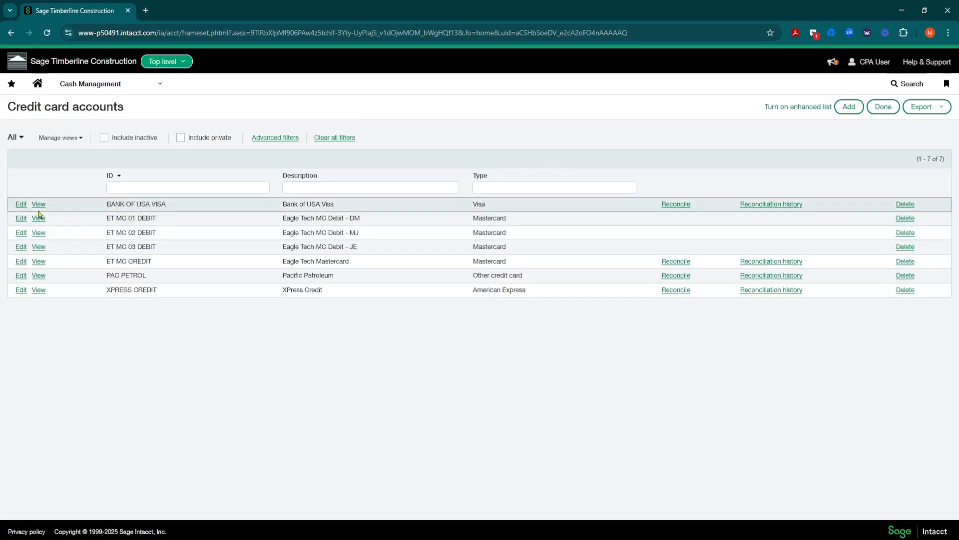
Step: Open BANK OF USA VISA for editing and review its account ID and description
{"action": "left_click", "coordinate": [21, 205]}
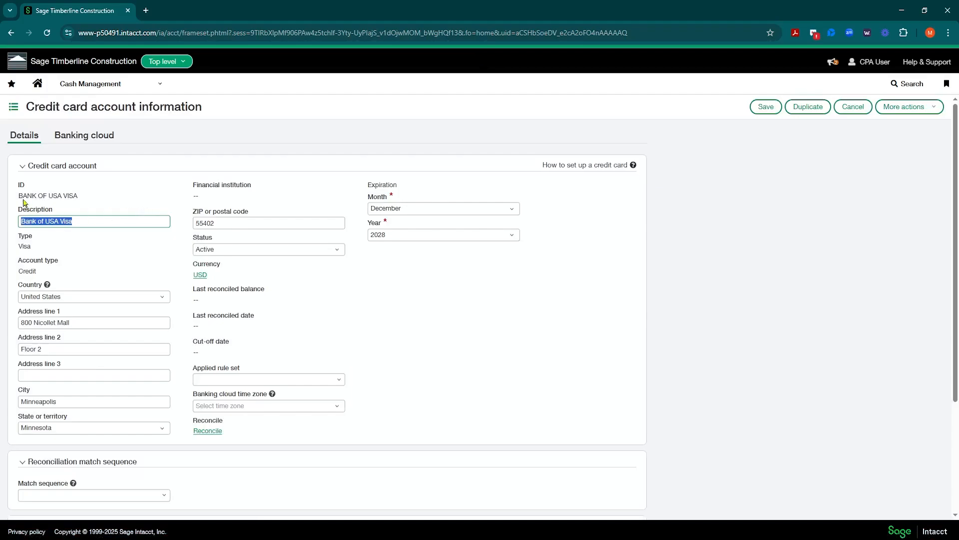
{"action": "left_click_drag", "start_coordinate": [18, 186], "coordinate": [86, 201]}
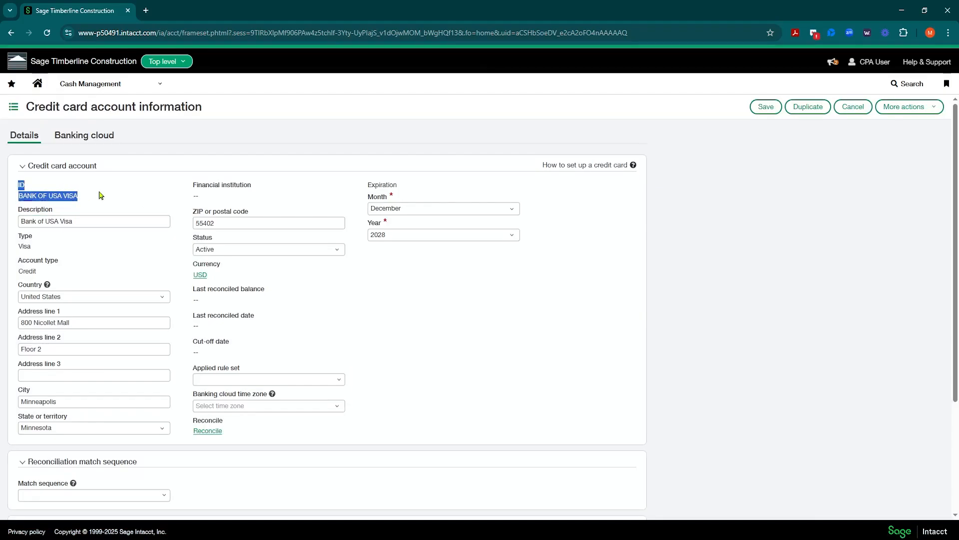
{"action": "left_click", "coordinate": [87, 200]}
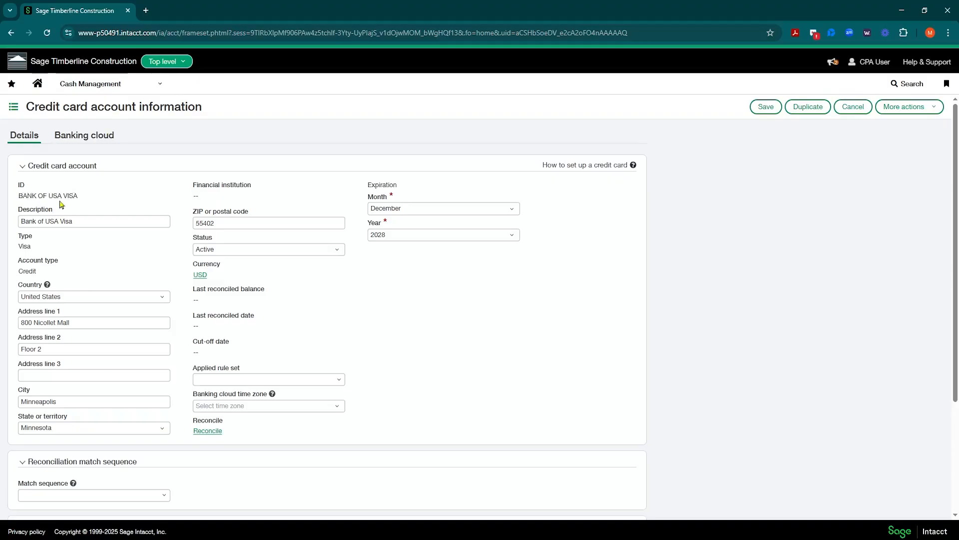
{"action": "left_click", "coordinate": [86, 219]}
Step: Duplicate Bank of USA Visa into a new blank-ID form, keeping card type Visa
{"action": "left_click", "coordinate": [809, 110]}
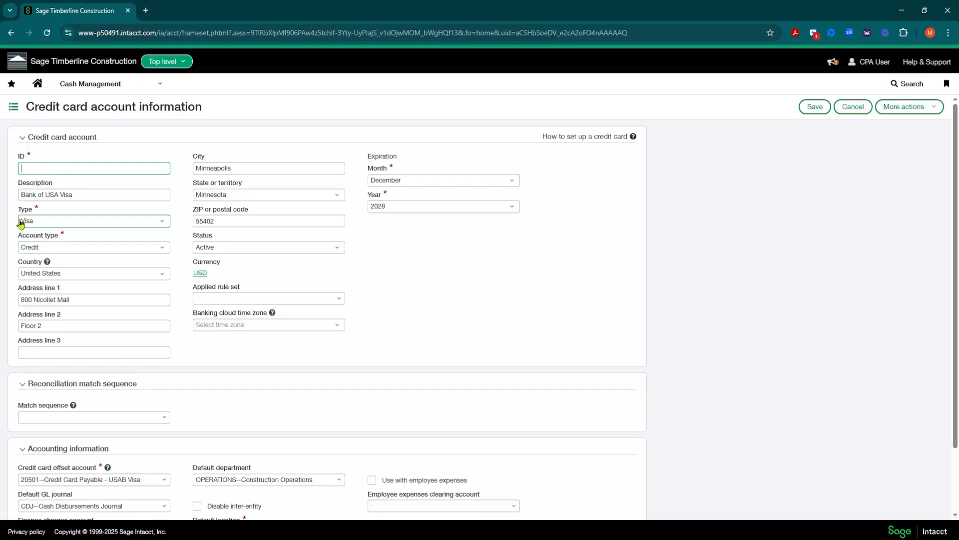
{"action": "left_click", "coordinate": [165, 221]}
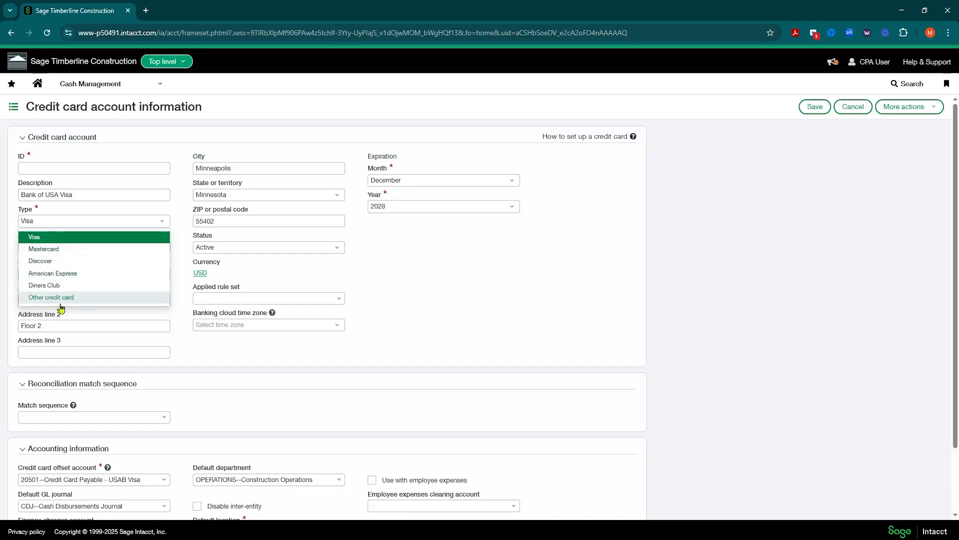
{"action": "left_click", "coordinate": [404, 255]}
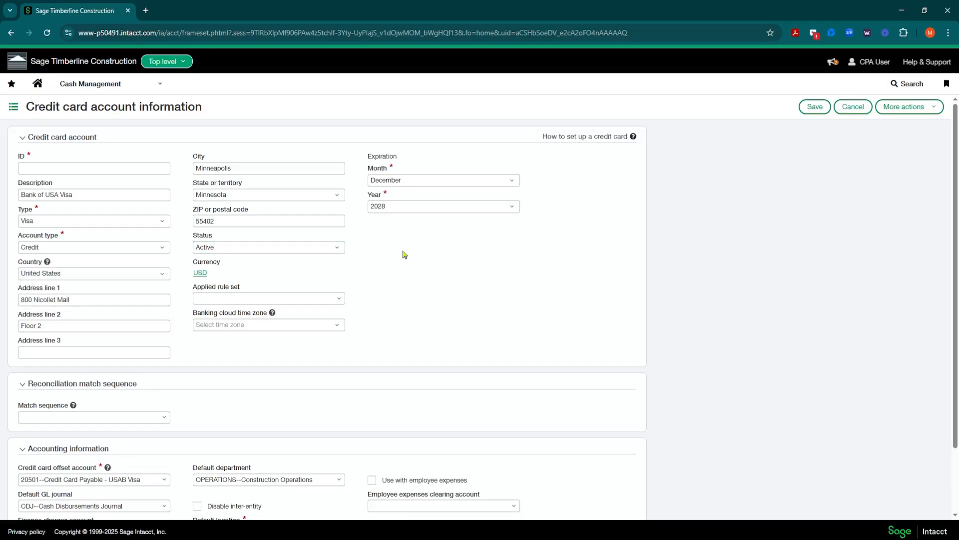
Step: Try account type Debit for comparison, then set the account type back to Credit
{"action": "left_click", "coordinate": [163, 248]}
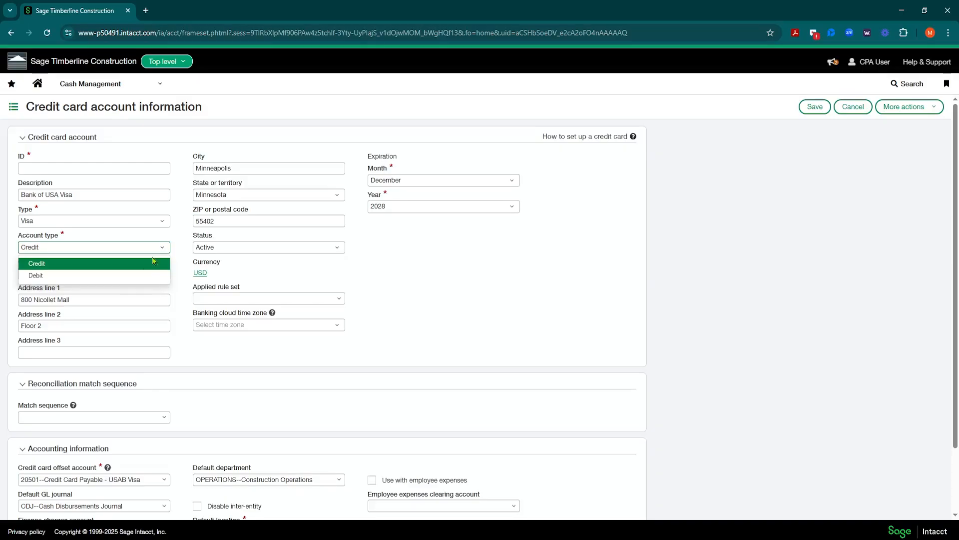
{"action": "left_click", "coordinate": [107, 276]}
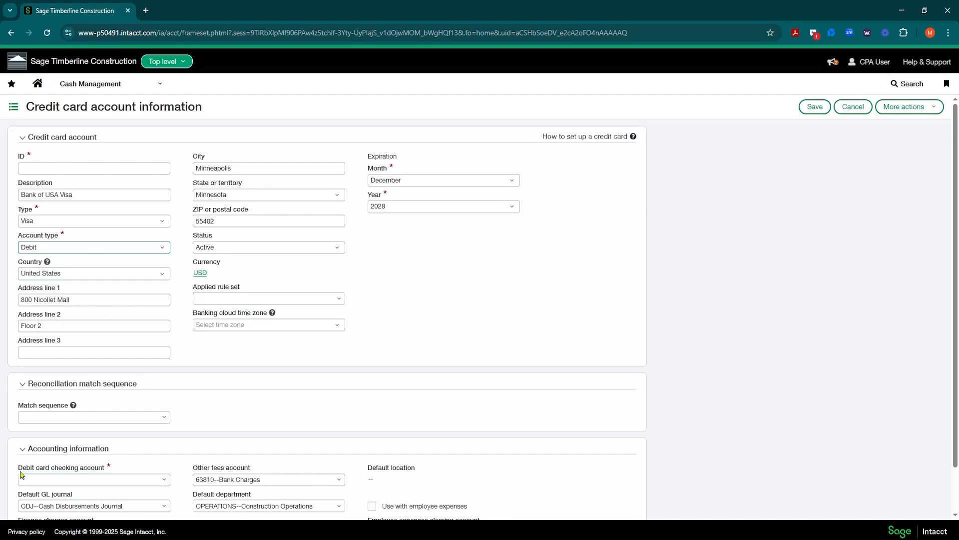
{"action": "left_click_drag", "start_coordinate": [18, 468], "coordinate": [106, 469]}
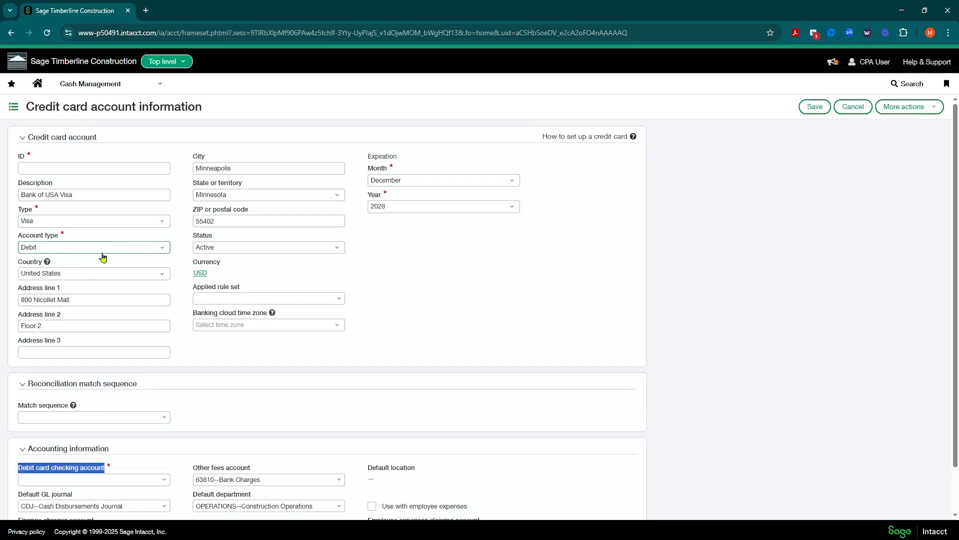
{"action": "left_click", "coordinate": [159, 248]}
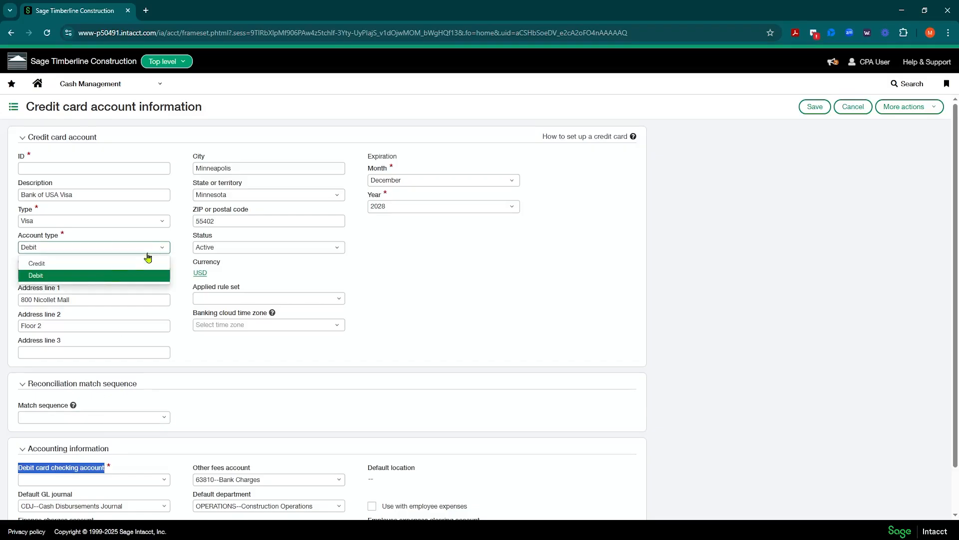
{"action": "left_click", "coordinate": [73, 263]}
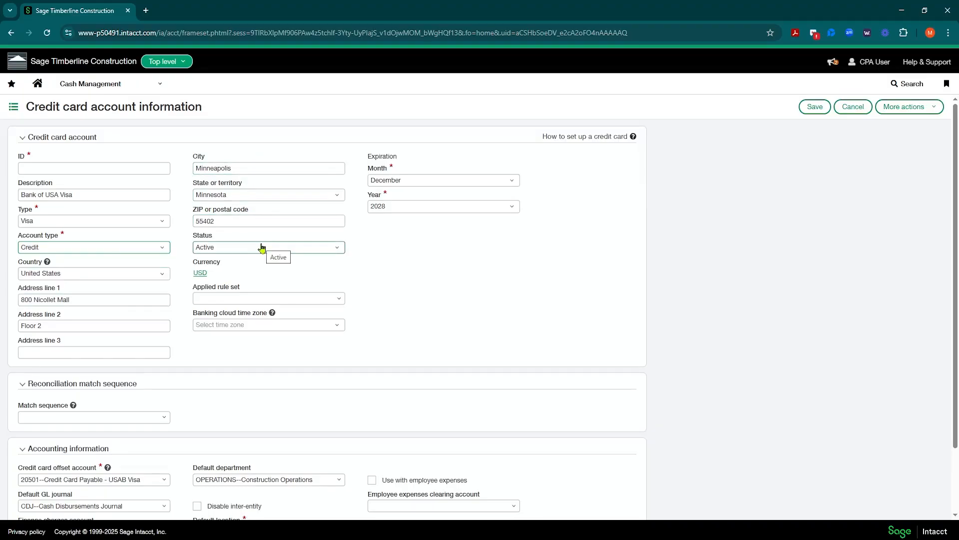
Step: Change the expiration year to 2035, giving a December 2035 expiration, and scroll to accounting information
{"action": "left_click", "coordinate": [211, 297]}
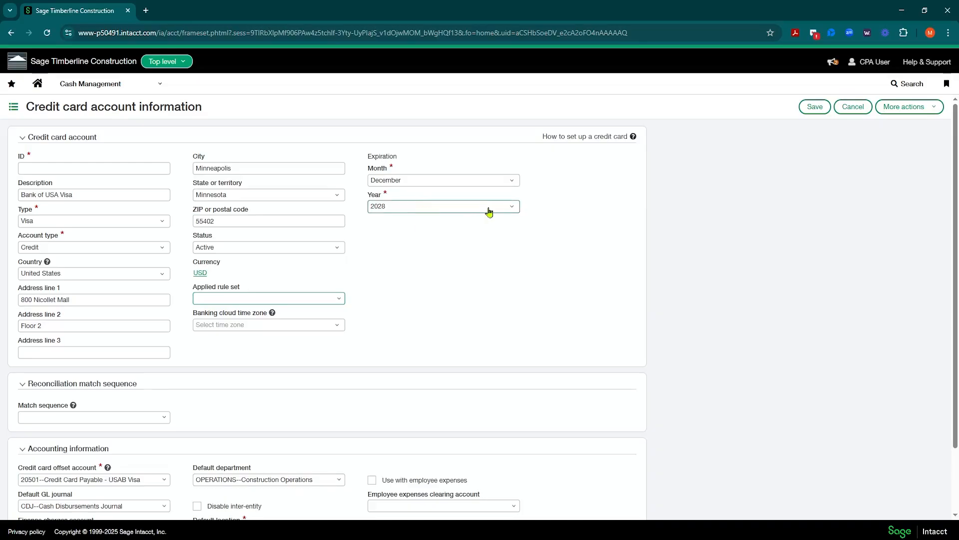
{"action": "left_click", "coordinate": [510, 208]}
{"action": "scroll", "coordinate": [449, 282], "scroll_direction": "down", "scroll_amount": 2}
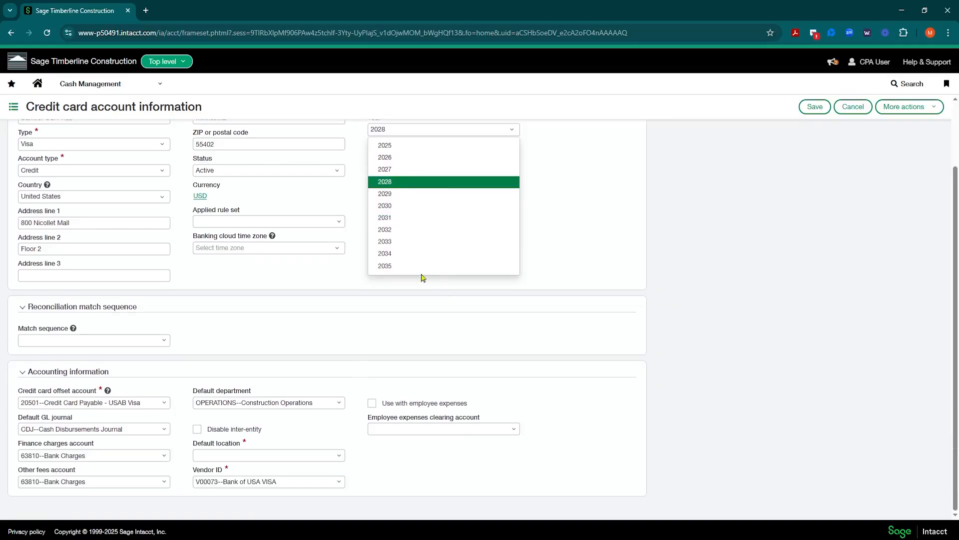
{"action": "left_click", "coordinate": [382, 270]}
{"action": "scroll", "coordinate": [577, 198], "scroll_direction": "up", "scroll_amount": 2}
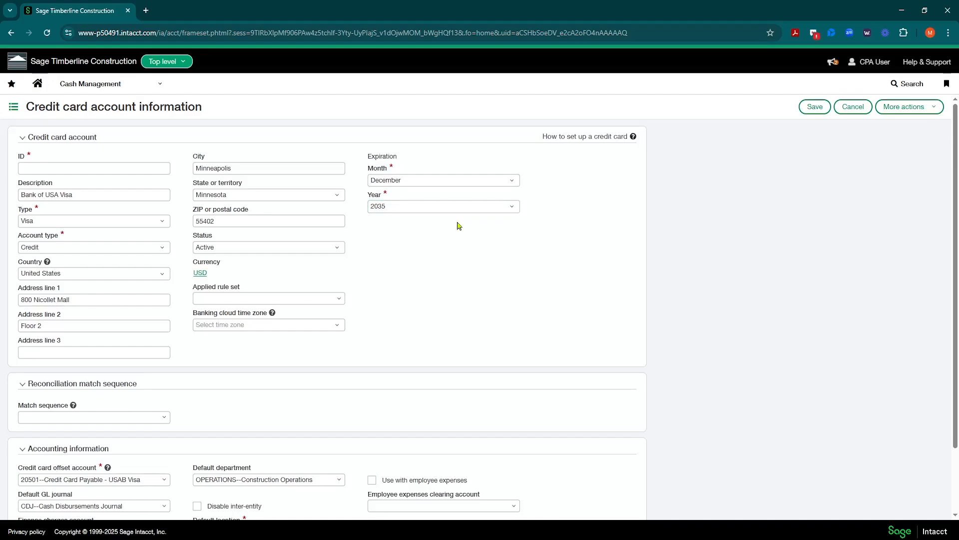
{"action": "scroll", "coordinate": [476, 244], "scroll_direction": "down", "scroll_amount": 1}
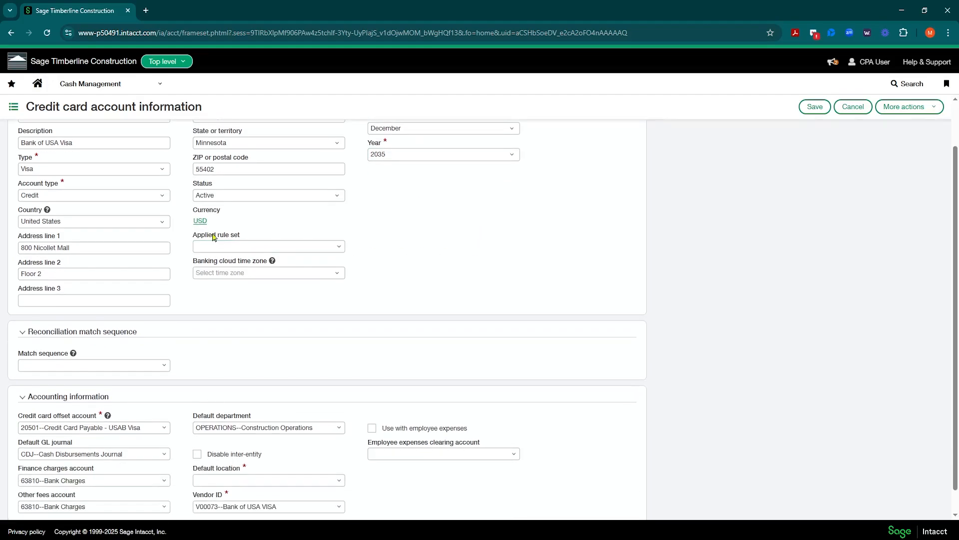
{"action": "scroll", "coordinate": [213, 236], "scroll_direction": "down", "scroll_amount": 1}
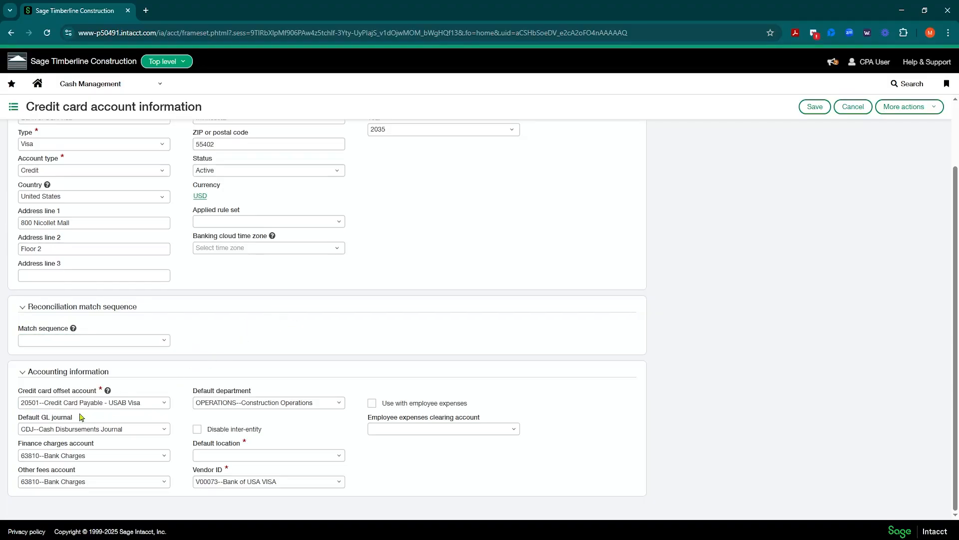
Step: Review the credit card offset account, leaving it on 20501 Credit Card Payable
{"action": "left_click", "coordinate": [64, 401]}
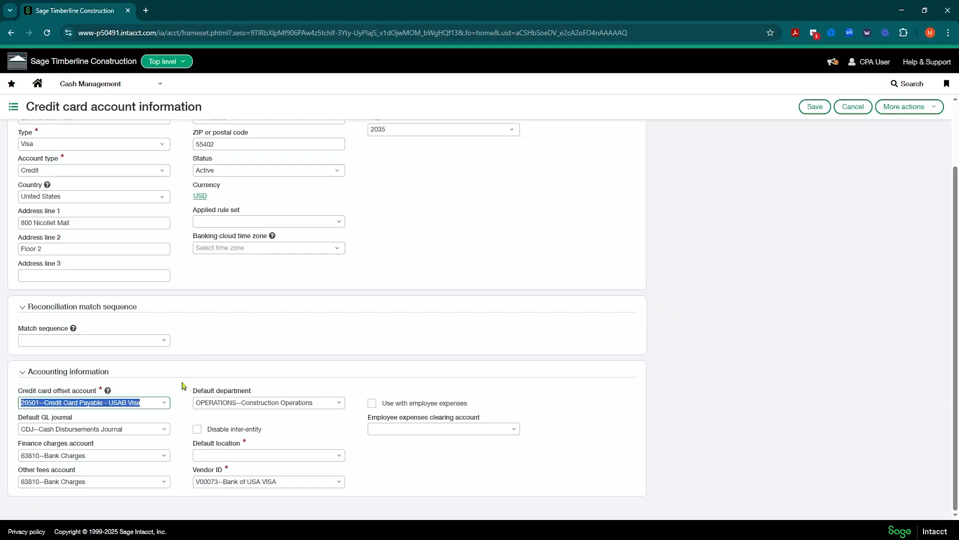
{"action": "left_click", "coordinate": [79, 401]}
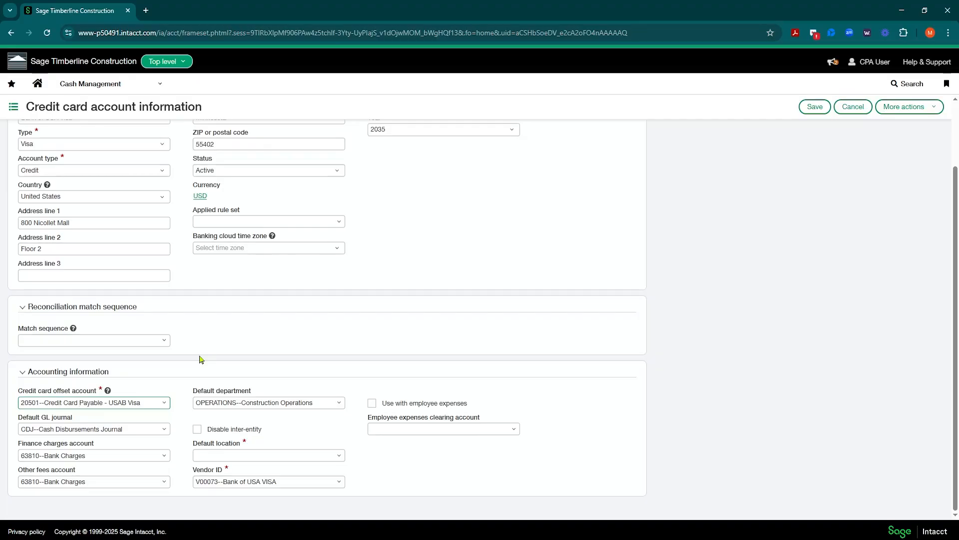
{"action": "scroll", "coordinate": [75, 130], "scroll_direction": "up", "scroll_amount": 2}
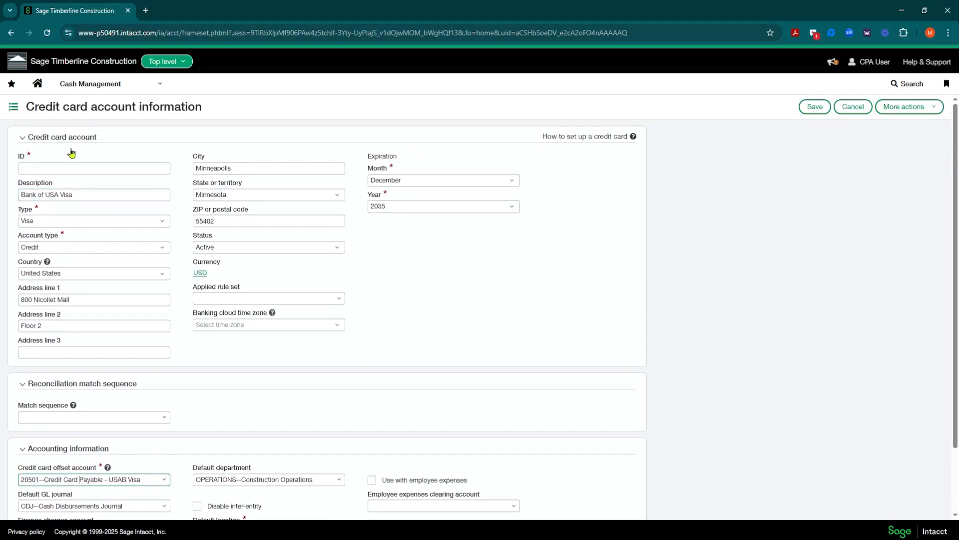
{"action": "scroll", "coordinate": [58, 299], "scroll_direction": "down", "scroll_amount": 2}
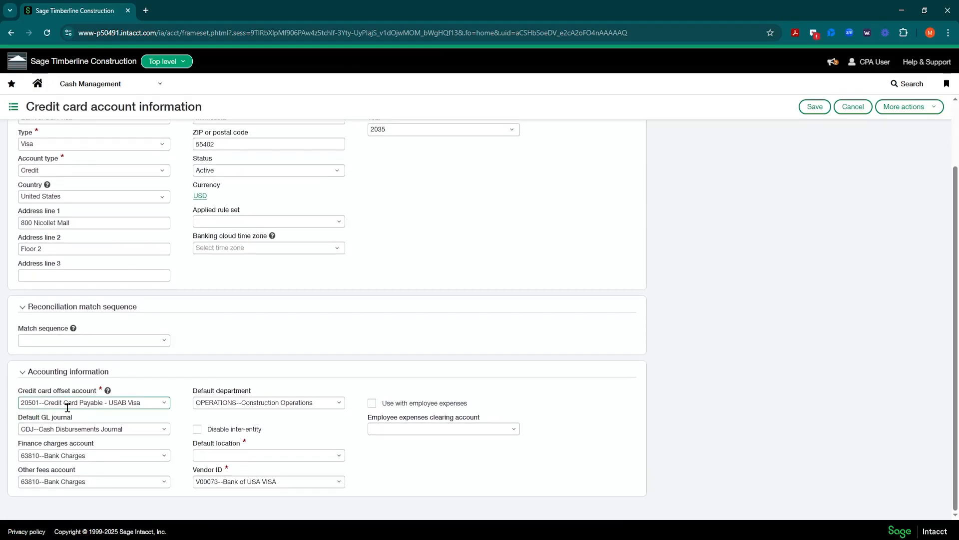
{"action": "left_click_drag", "start_coordinate": [20, 402], "coordinate": [42, 403]}
{"action": "left_click", "coordinate": [165, 405]}
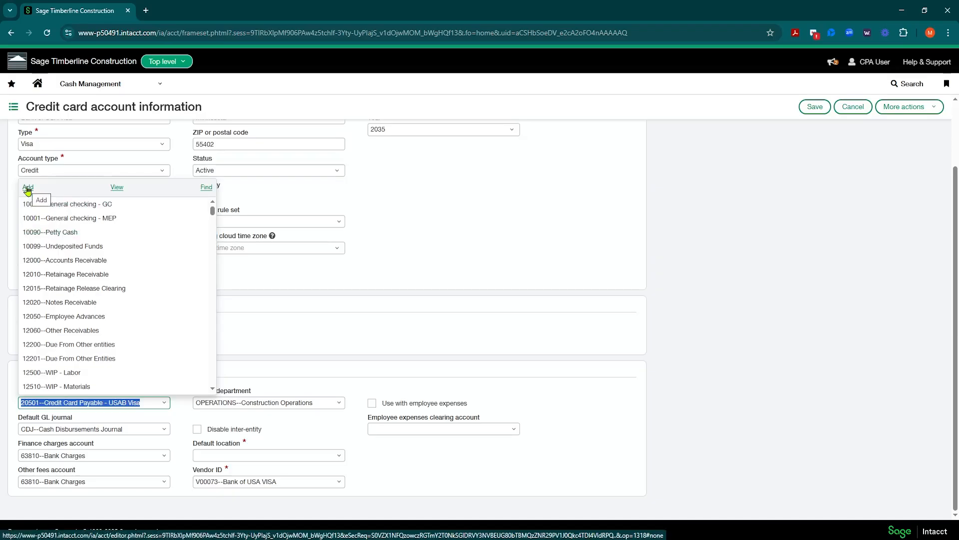
{"action": "left_click", "coordinate": [164, 402]}
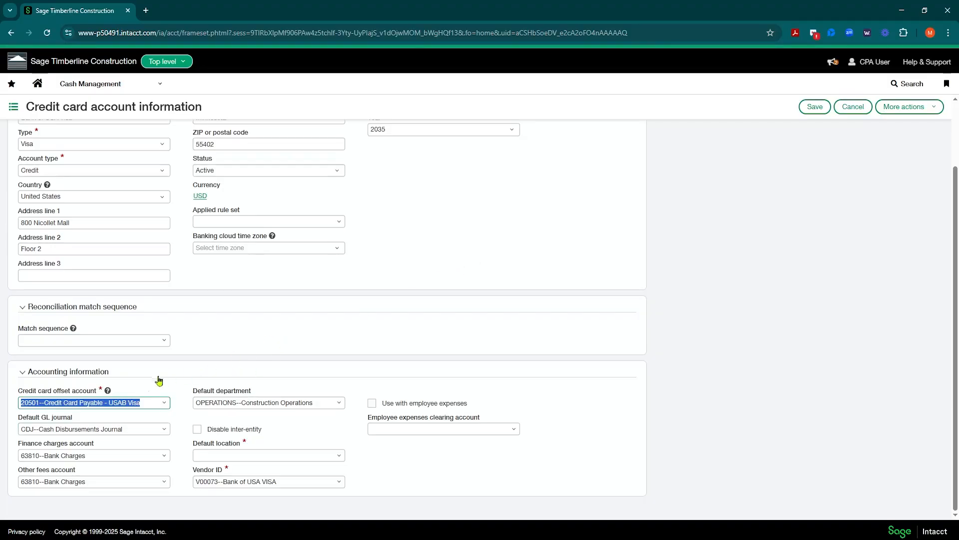
Step: Keep CDJ--Cash Disbursements Journal as the default GL journal
{"action": "left_click", "coordinate": [115, 429]}
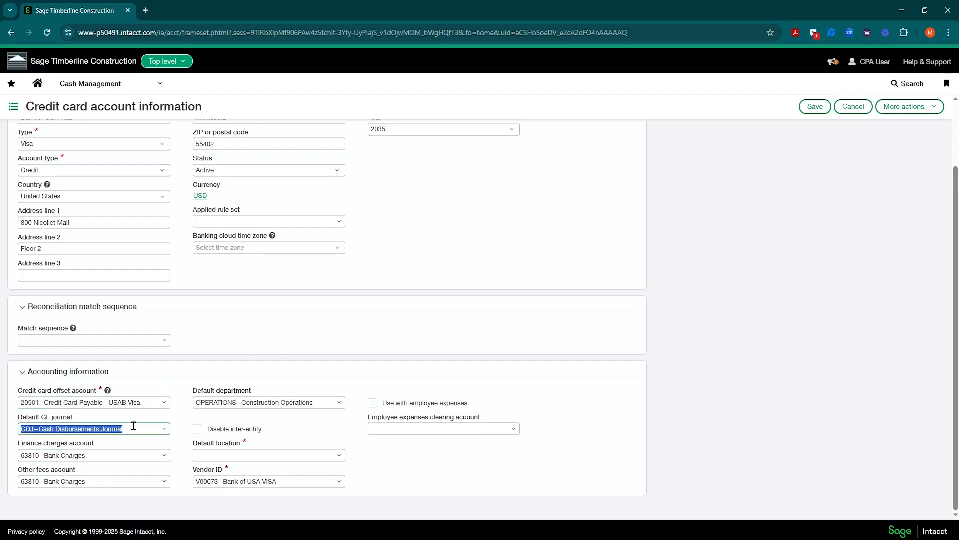
{"action": "left_click", "coordinate": [165, 429]}
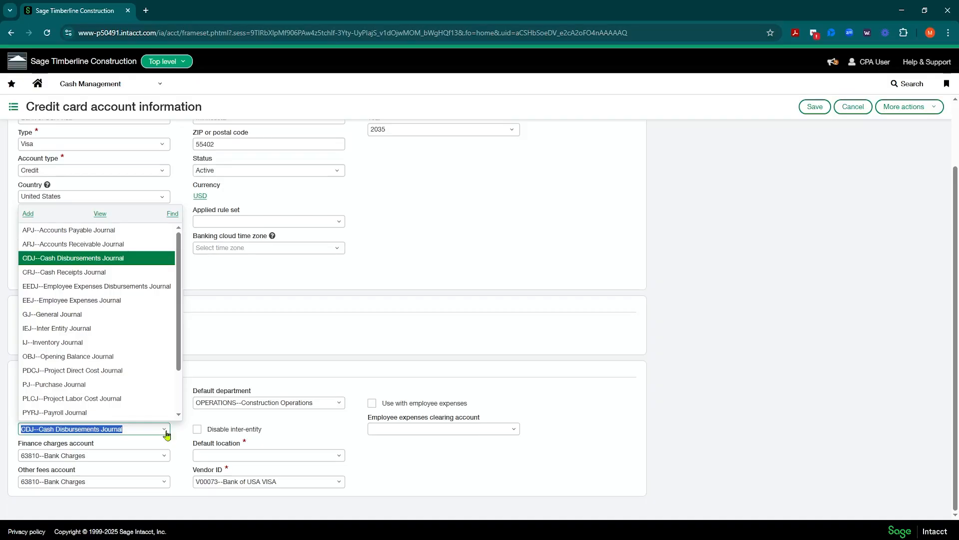
{"action": "left_click", "coordinate": [53, 429]}
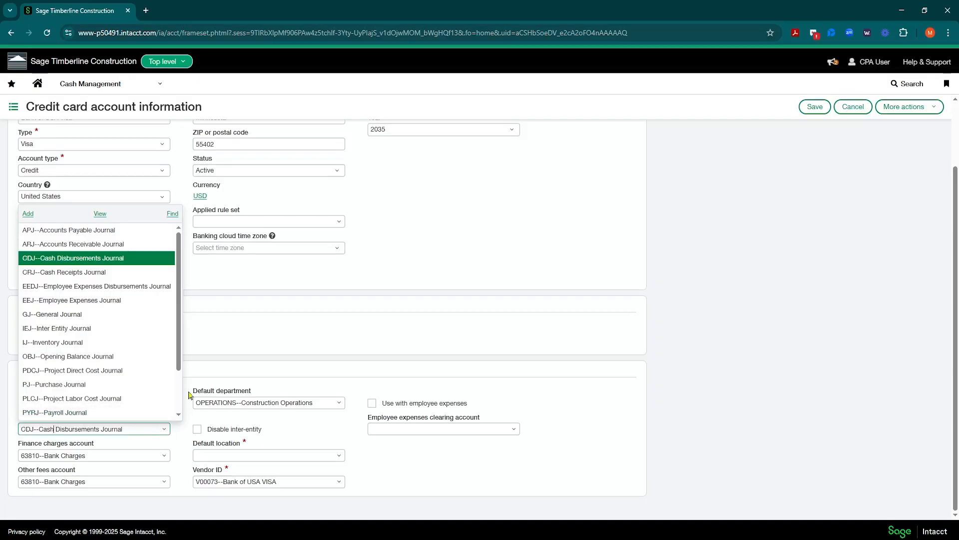
{"action": "left_click", "coordinate": [226, 333]}
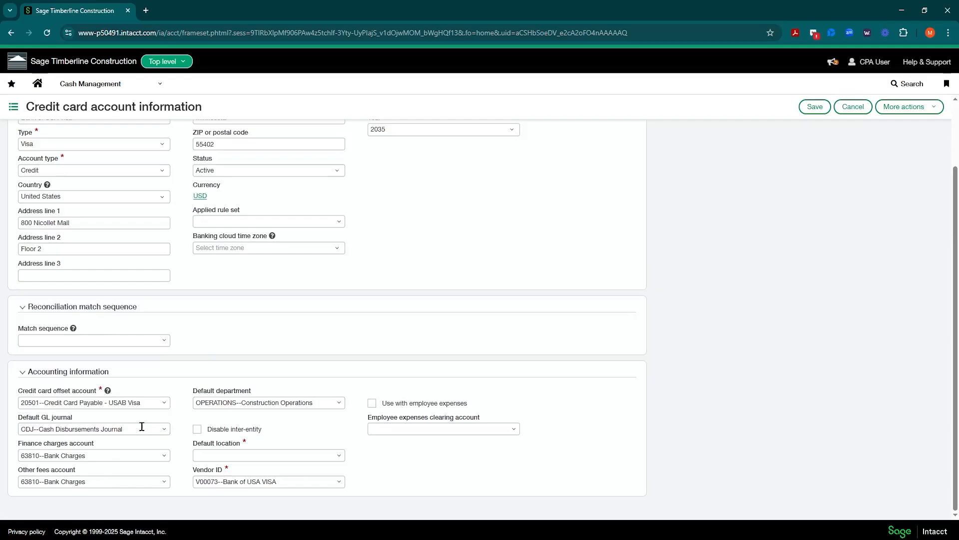
Step: Leave finance charges on 63810--Bank Charges and the default department on OPERATIONS
{"action": "left_click", "coordinate": [98, 455]}
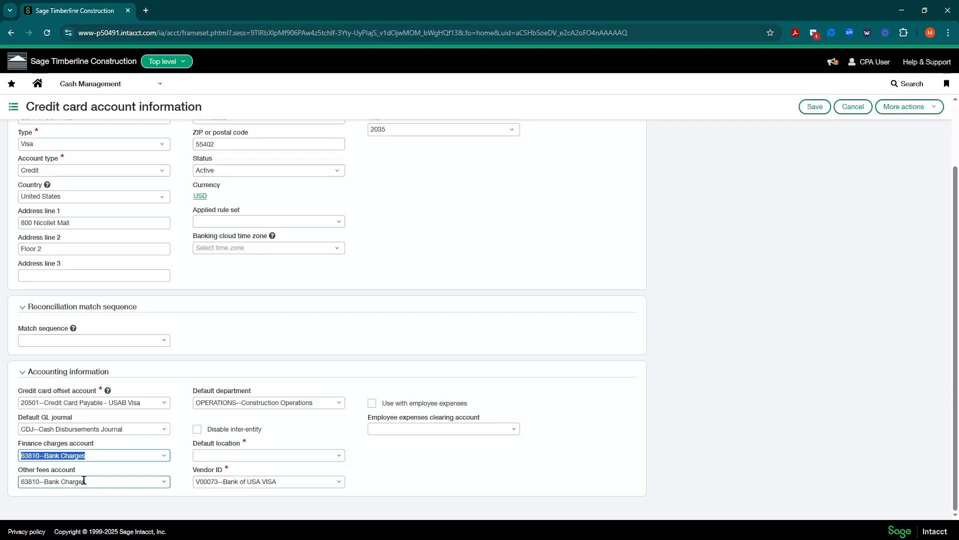
{"action": "left_click", "coordinate": [165, 455]}
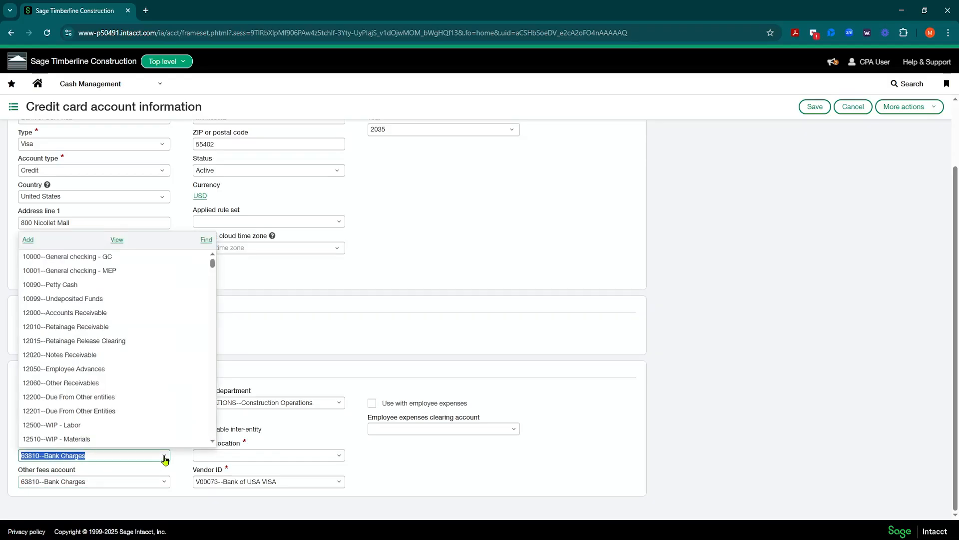
{"action": "left_click", "coordinate": [75, 455]}
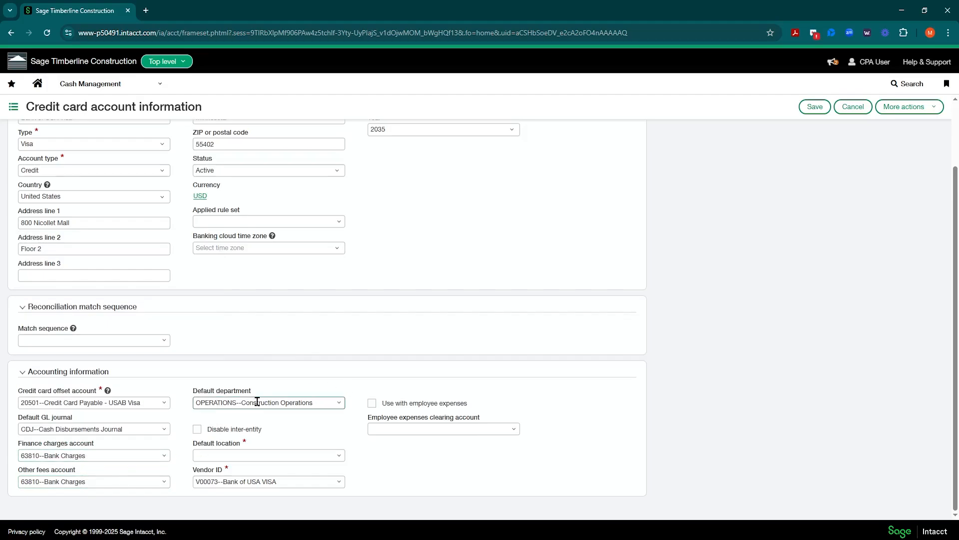
{"action": "left_click", "coordinate": [219, 402]}
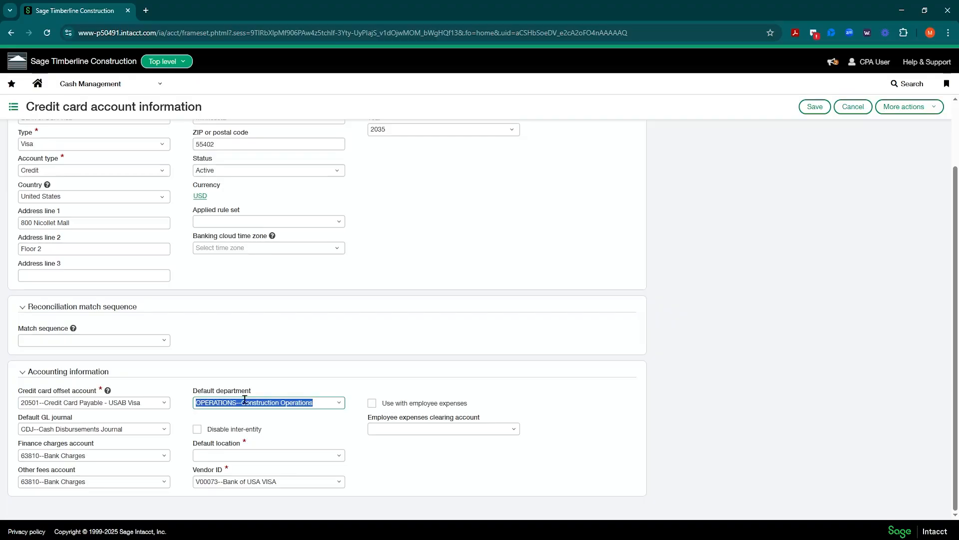
{"action": "left_click", "coordinate": [380, 461]}
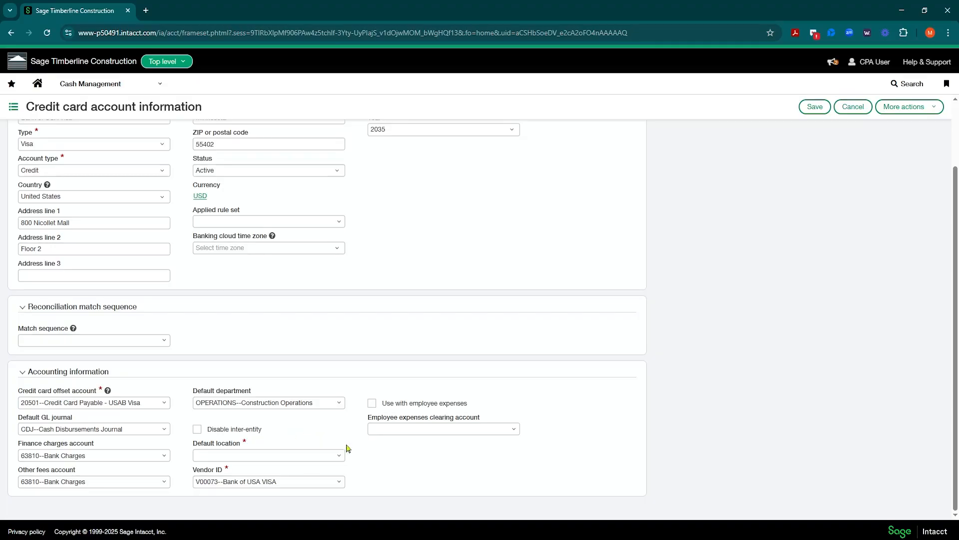
Step: Choose TIMBGC--Timberline GC as default location and check vendor ID V00073 remains
{"action": "left_click", "coordinate": [339, 460]}
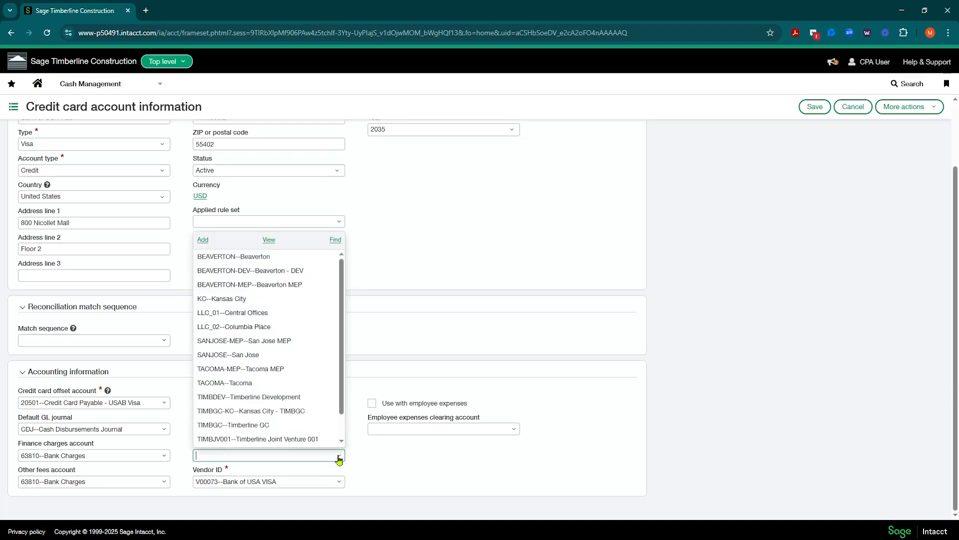
{"action": "left_click", "coordinate": [367, 454]}
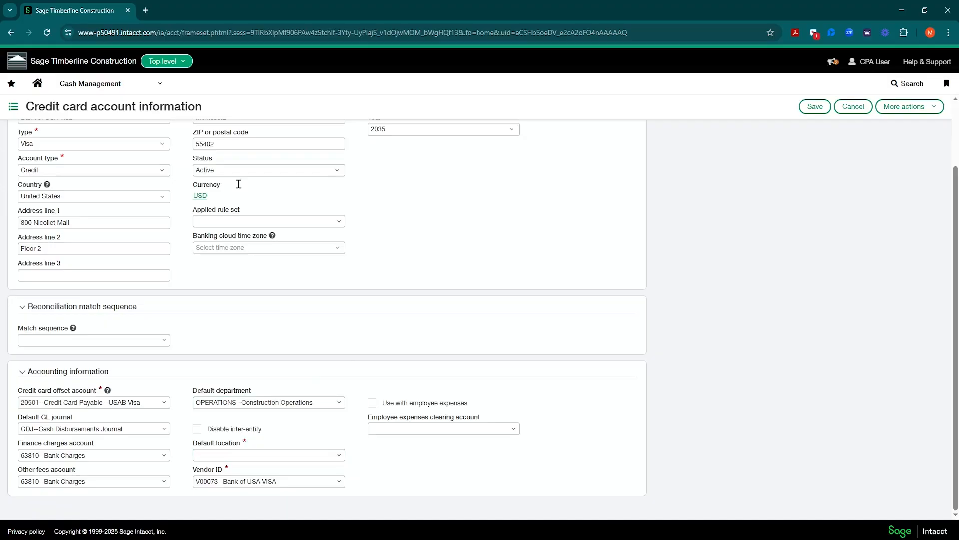
{"action": "left_click", "coordinate": [180, 64]}
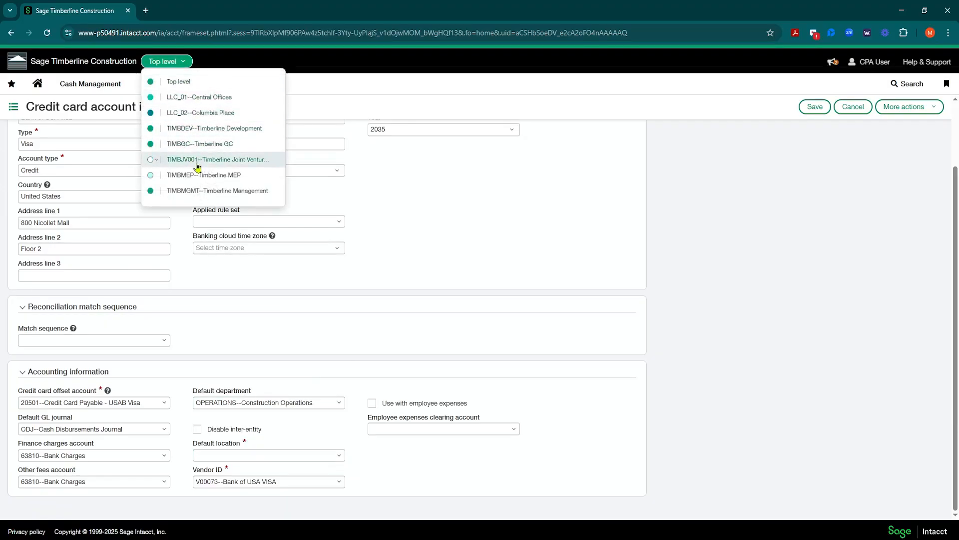
{"action": "left_click", "coordinate": [339, 455]}
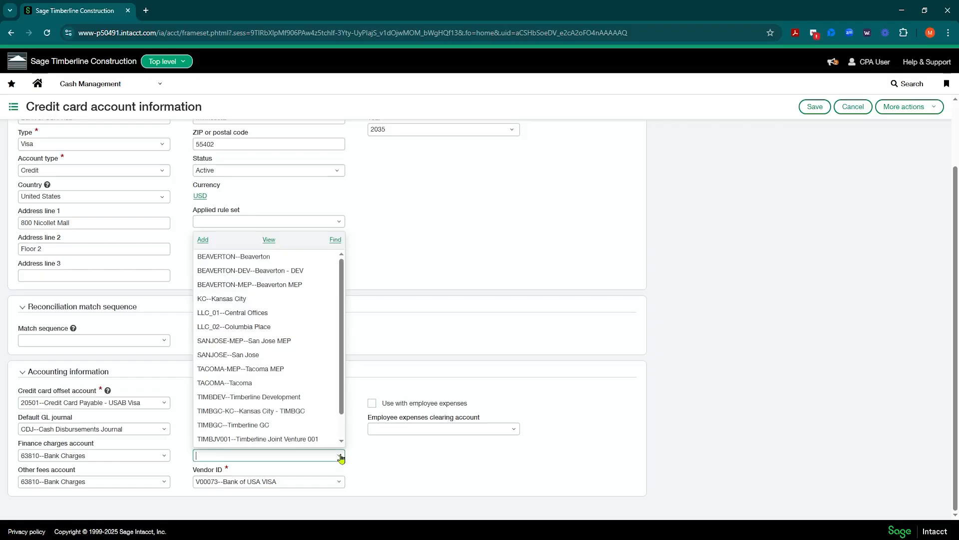
{"action": "left_click", "coordinate": [251, 425]}
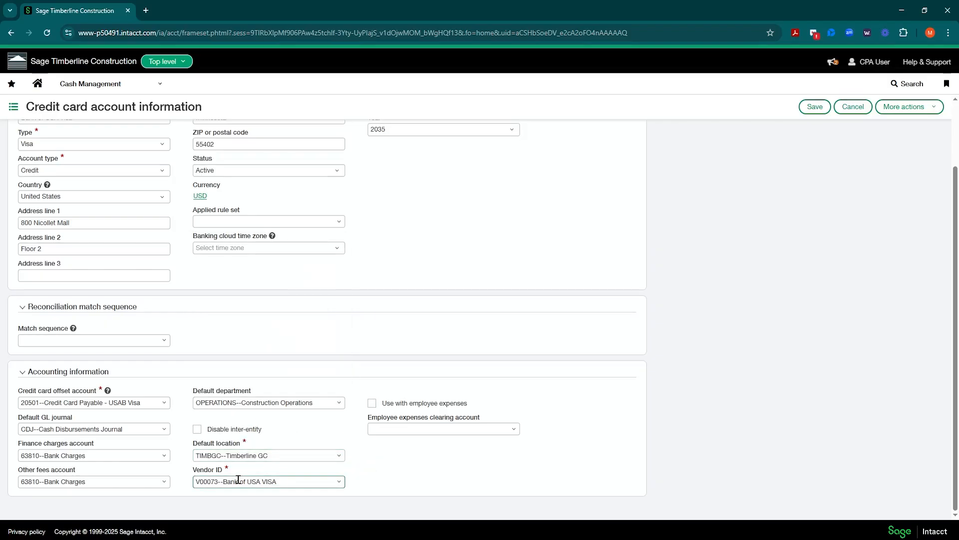
{"action": "left_click", "coordinate": [255, 475]}
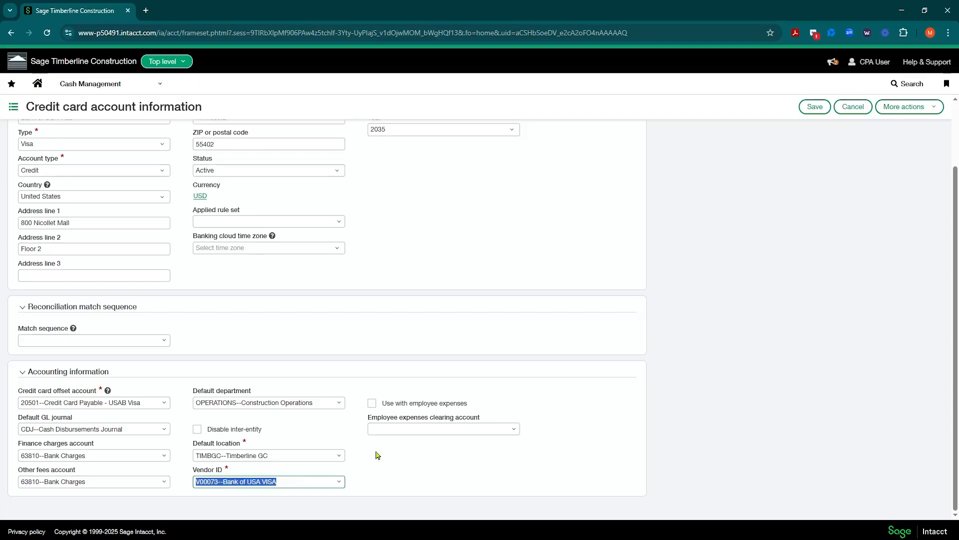
{"action": "left_click", "coordinate": [151, 91]}
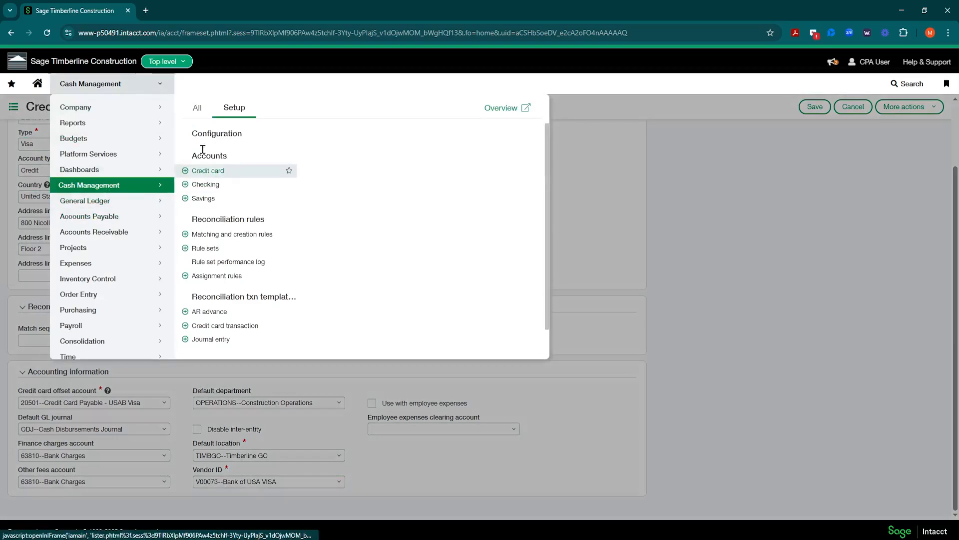
{"action": "left_click", "coordinate": [198, 107]}
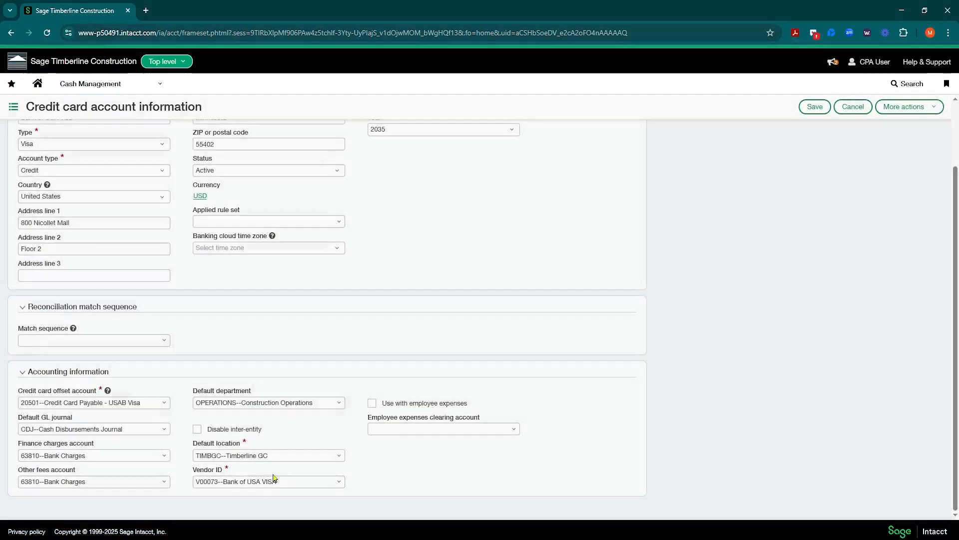
{"action": "left_click", "coordinate": [248, 481]}
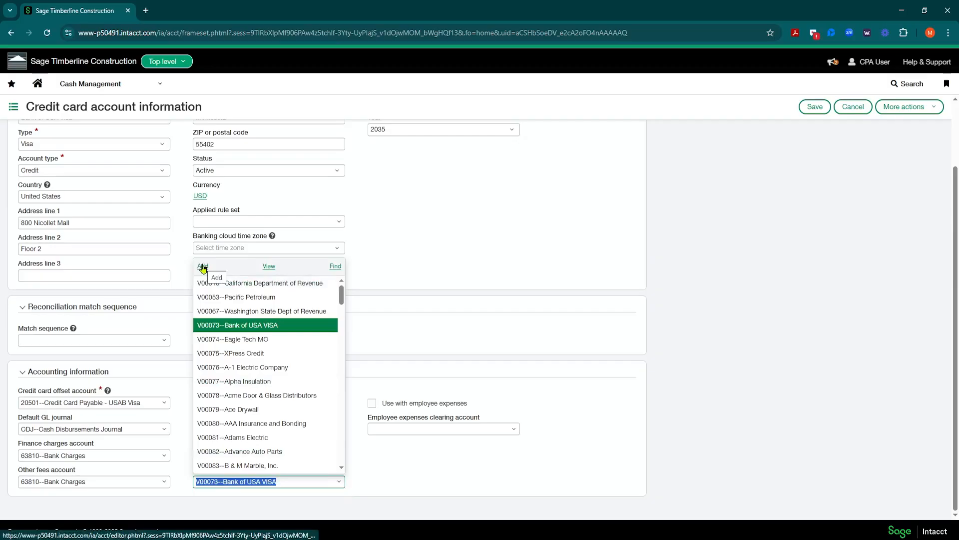
{"action": "left_click", "coordinate": [382, 467]}
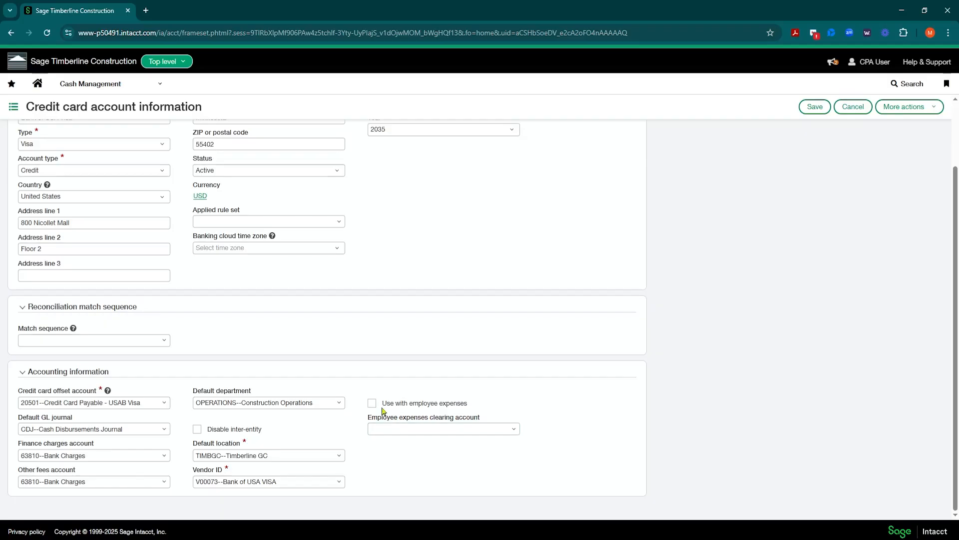
{"action": "left_click_drag", "start_coordinate": [382, 403], "coordinate": [466, 405]}
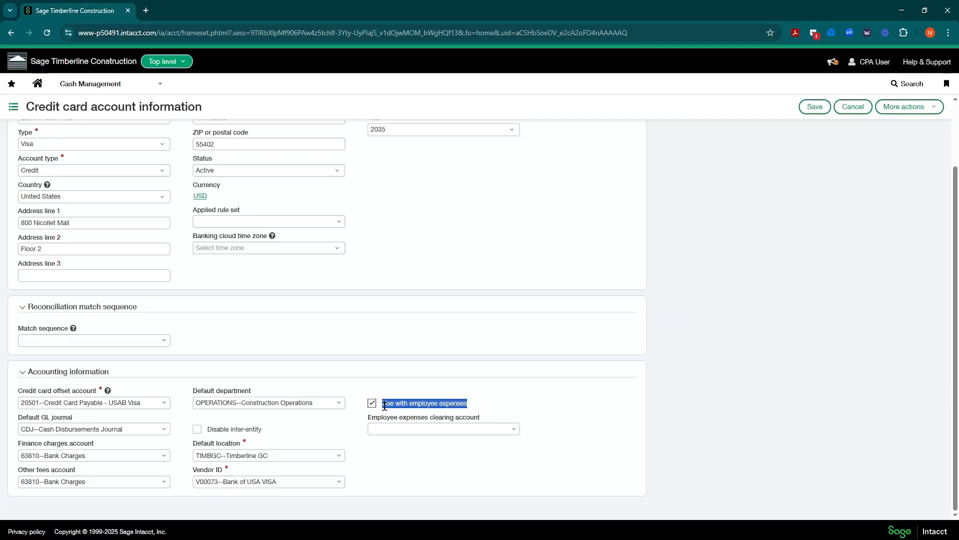
{"action": "left_click", "coordinate": [459, 401]}
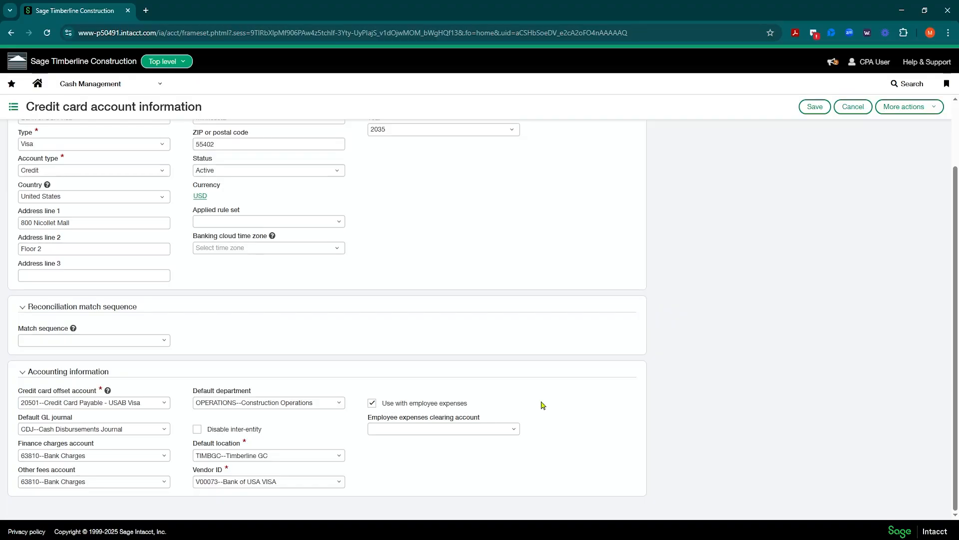
{"action": "left_click", "coordinate": [372, 402]}
{"action": "left_click", "coordinate": [444, 428]}
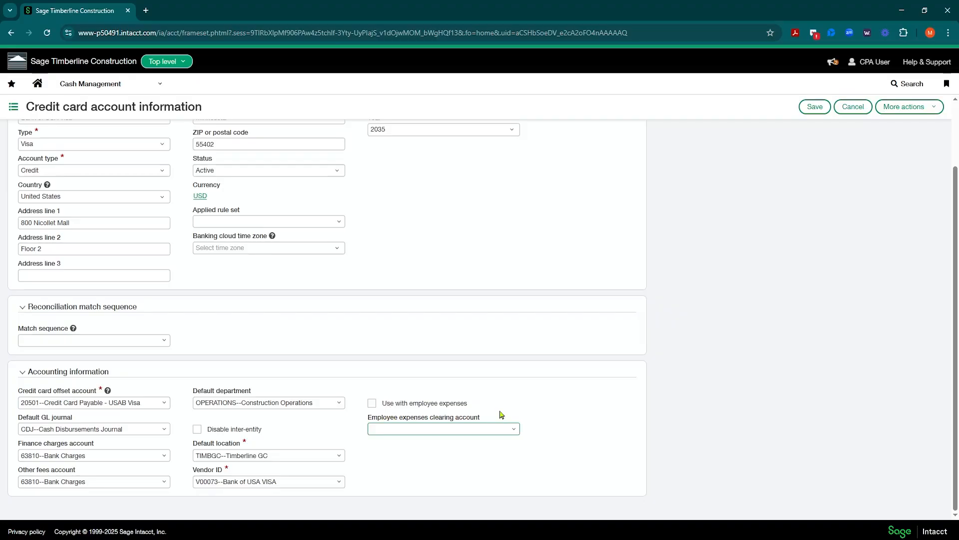
{"action": "scroll", "coordinate": [517, 407], "scroll_direction": "up", "scroll_amount": 2}
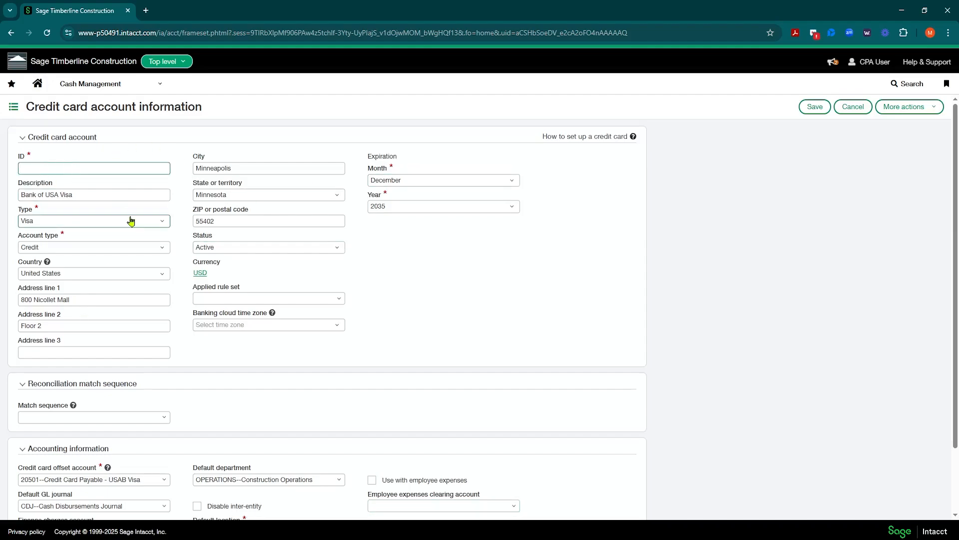
Step: Cancel the unsaved copy and reopen the original BANK OF USA VISA account, expiring December 2028
{"action": "scroll", "coordinate": [128, 219], "scroll_direction": "down", "scroll_amount": 2}
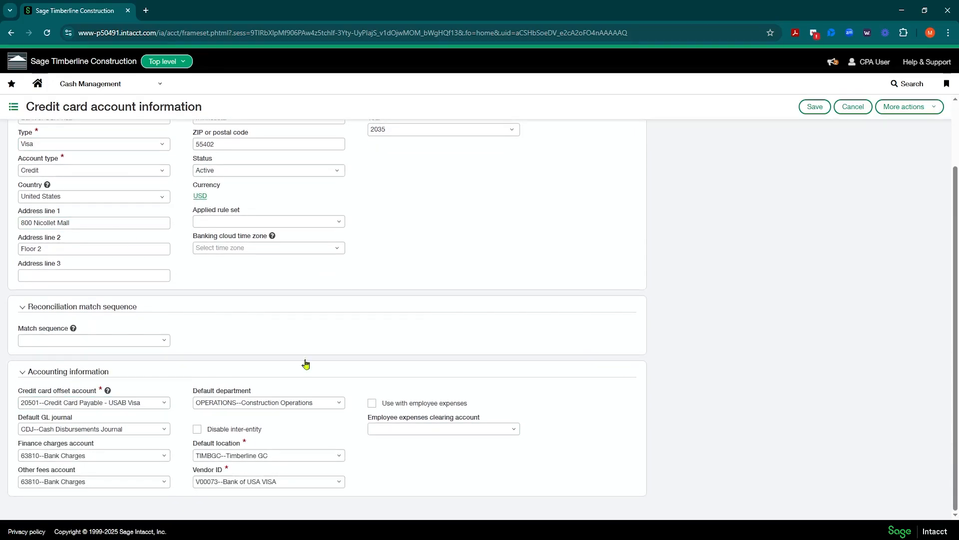
{"action": "left_click", "coordinate": [849, 113]}
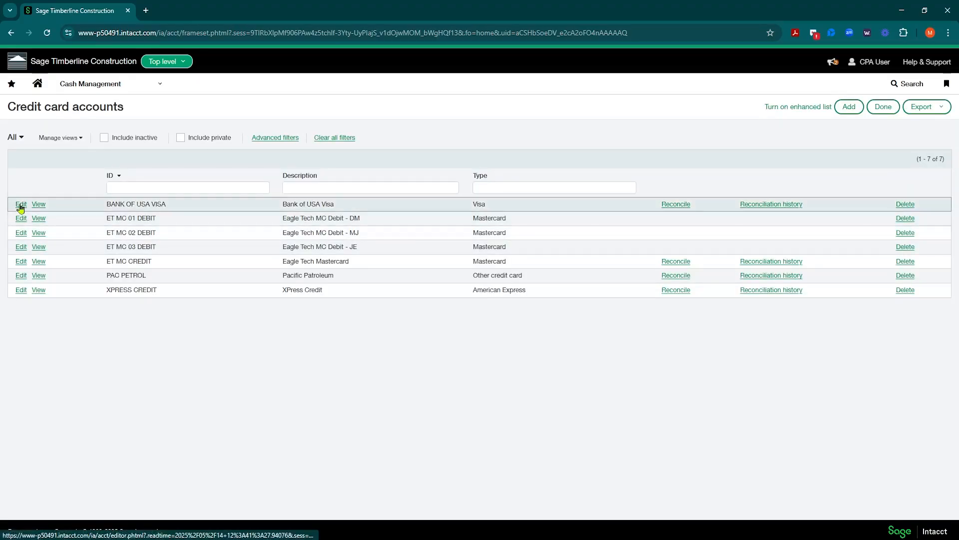
{"action": "left_click", "coordinate": [21, 205]}
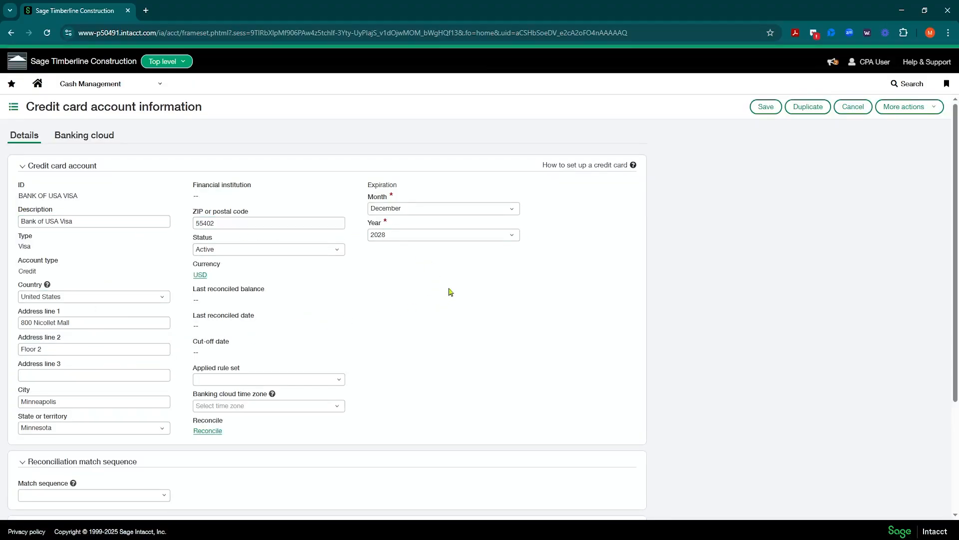
{"action": "scroll", "coordinate": [450, 292], "scroll_direction": "down", "scroll_amount": 3}
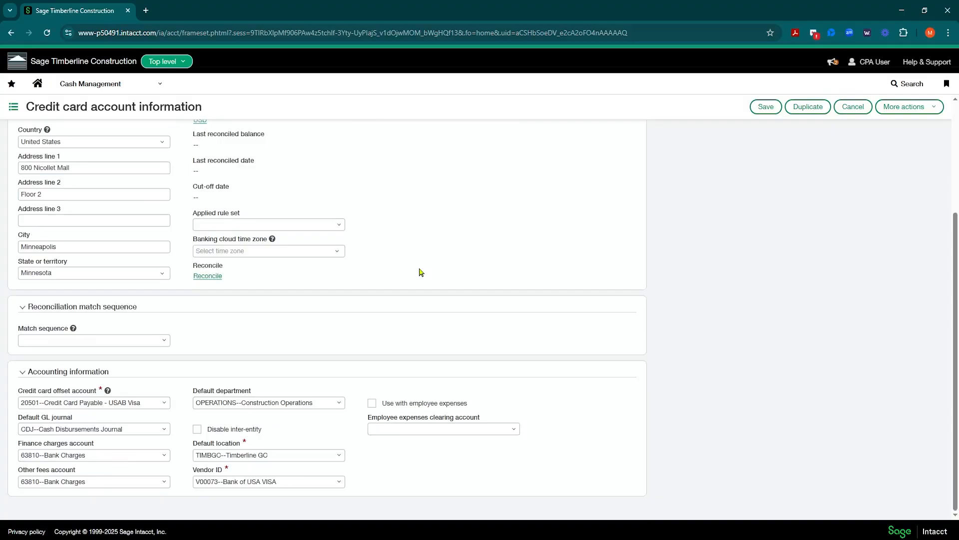
{"action": "scroll", "coordinate": [419, 271], "scroll_direction": "up", "scroll_amount": 3}
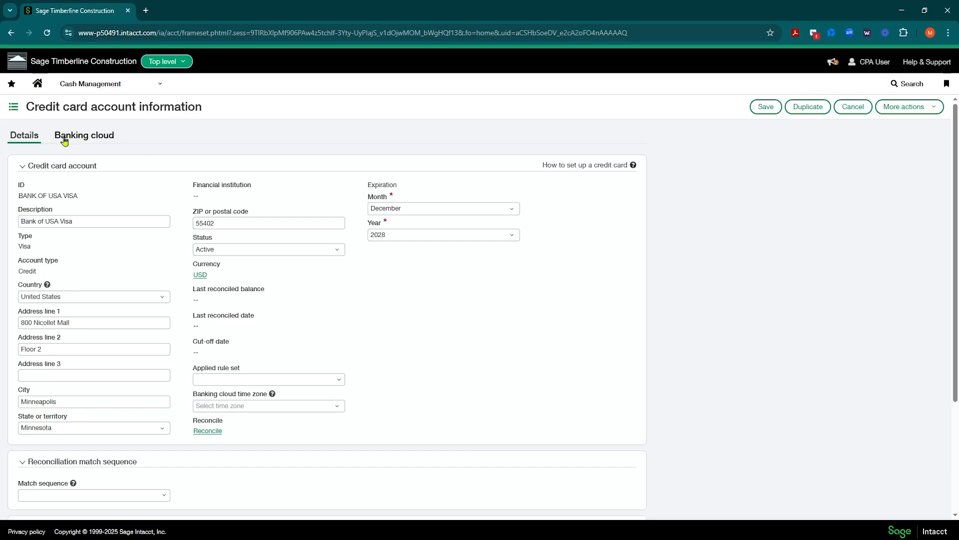
{"action": "left_click", "coordinate": [92, 139]}
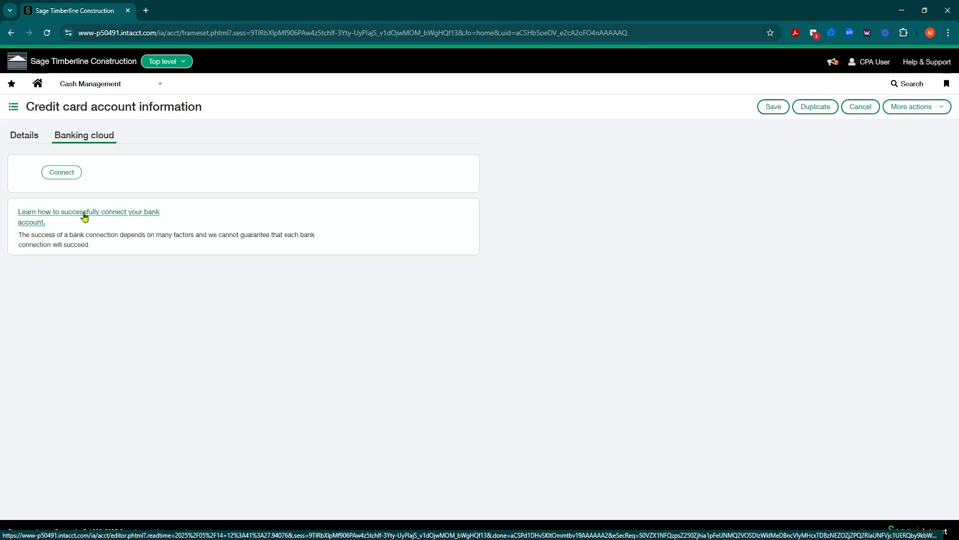
{"action": "left_click", "coordinate": [23, 136]}
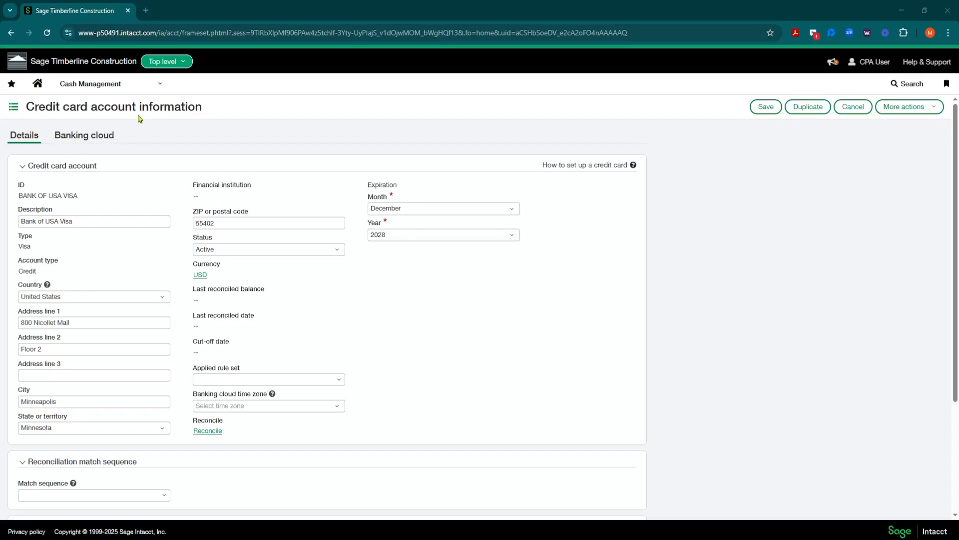
Step: Close BANK OF USA VISA unchanged, returning to the 7-card list, and browse Cash Management
{"action": "left_click", "coordinate": [857, 110]}
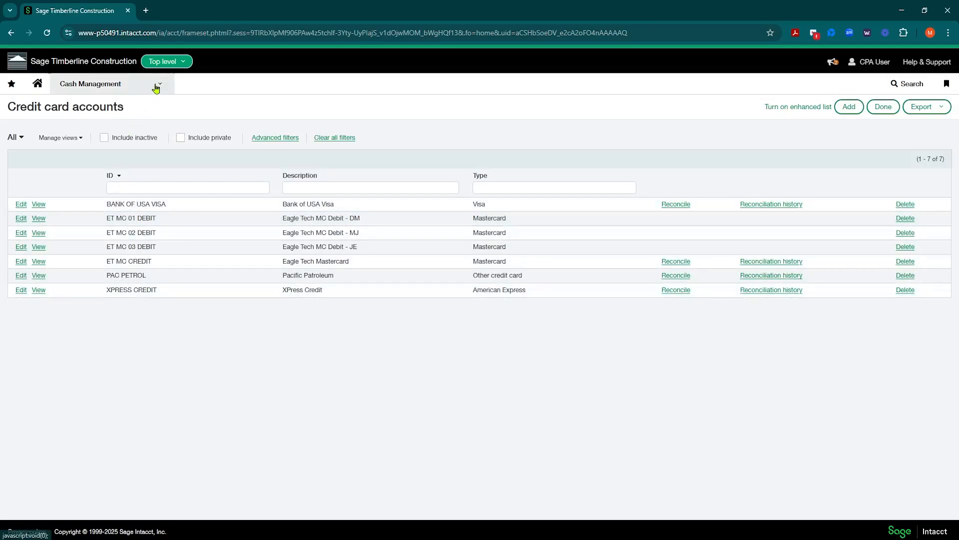
{"action": "left_click", "coordinate": [156, 86]}
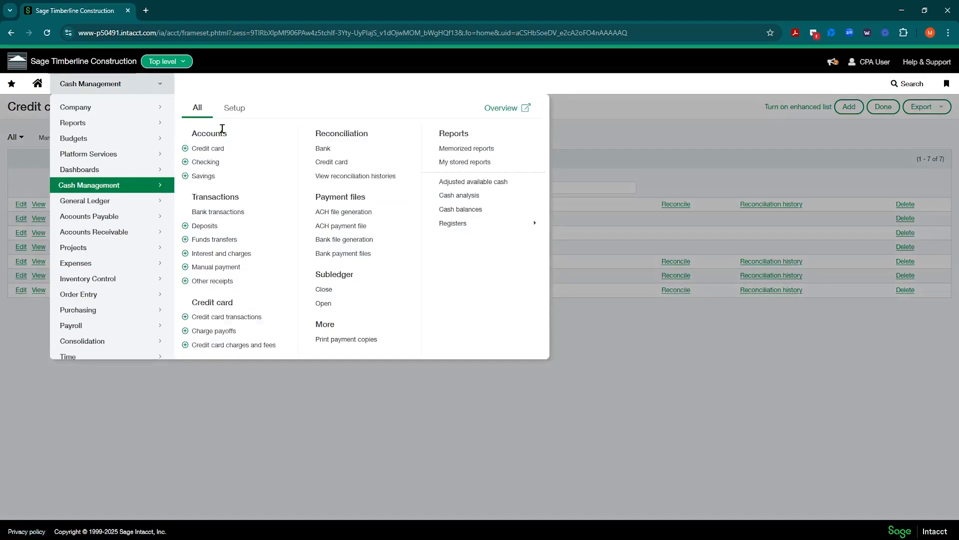